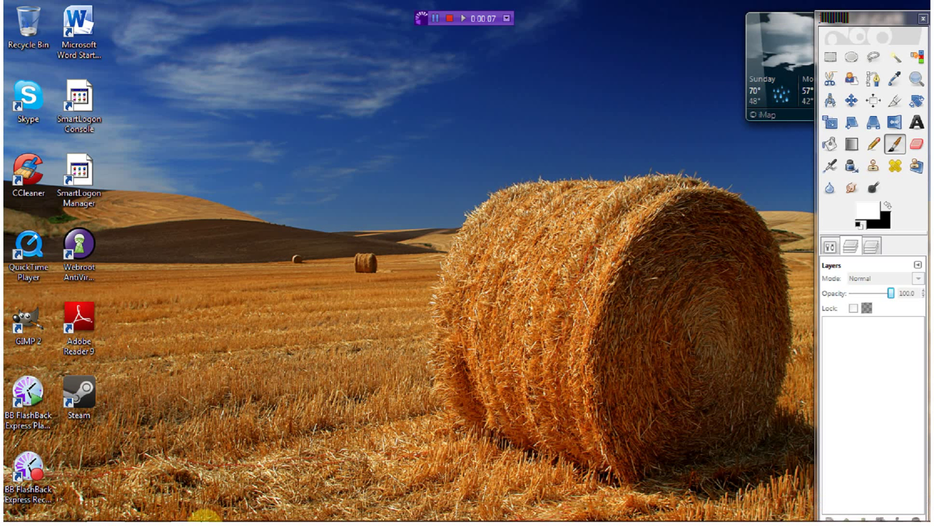
Restore the empty GIMP window from the taskbar and nudge the toolbox into place
mouse_move(188, 520)
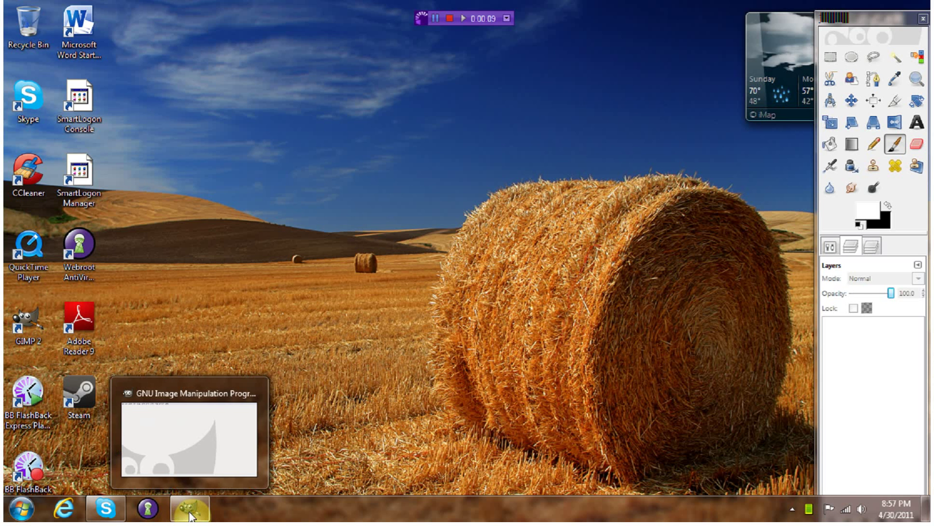
click(190, 514)
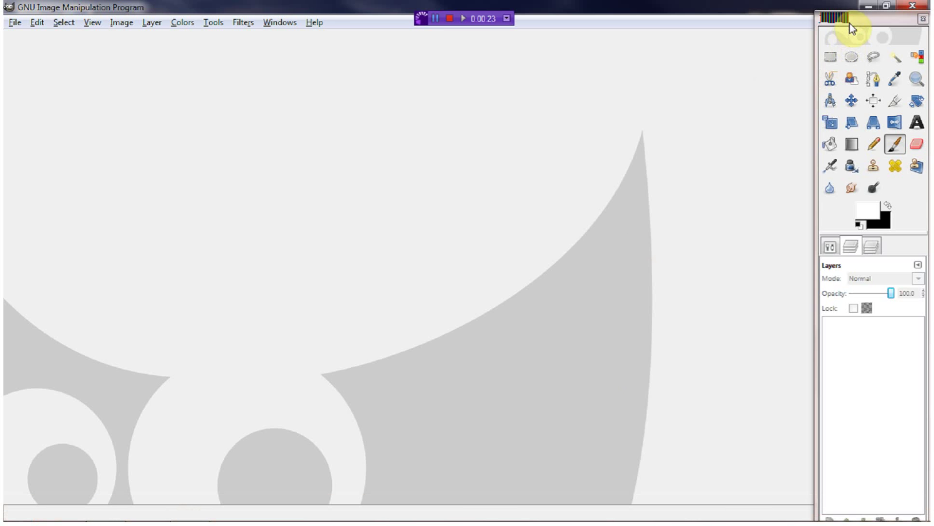
mouse_move(850, 24)
mouse_down()
mouse_move(840, 15)
mouse_move(844, 9)
mouse_move(848, 26)
mouse_move(849, 15)
mouse_up()
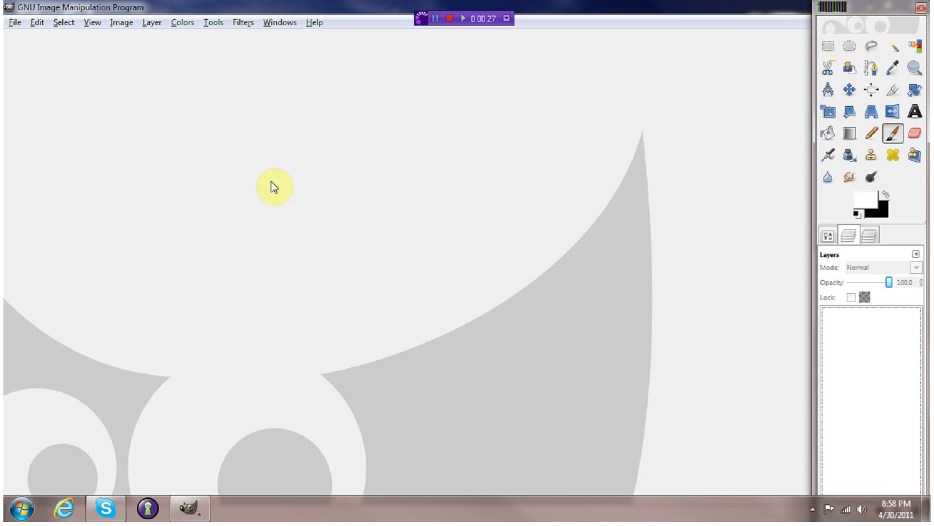
Open DSC_0084.JPG through DSC_0086.JPG together as layers with File > Open as Layers
click(14, 22)
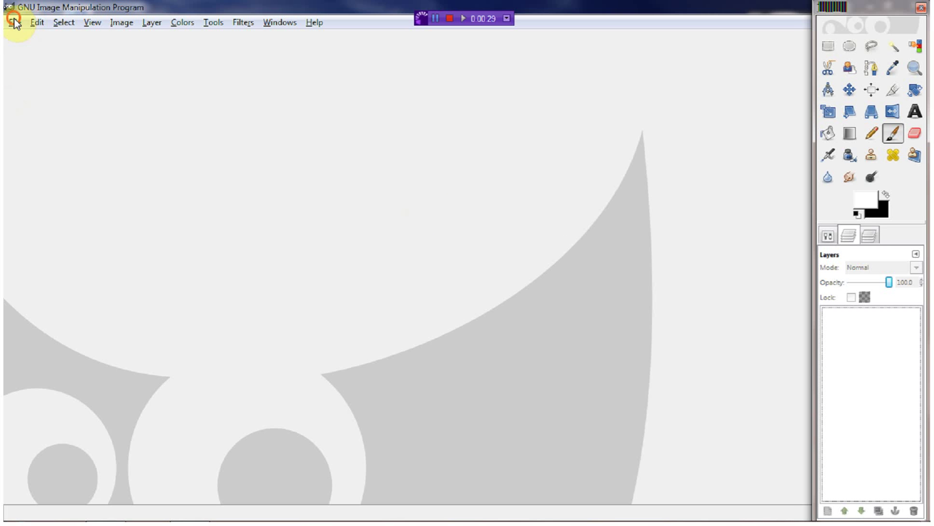
click(86, 83)
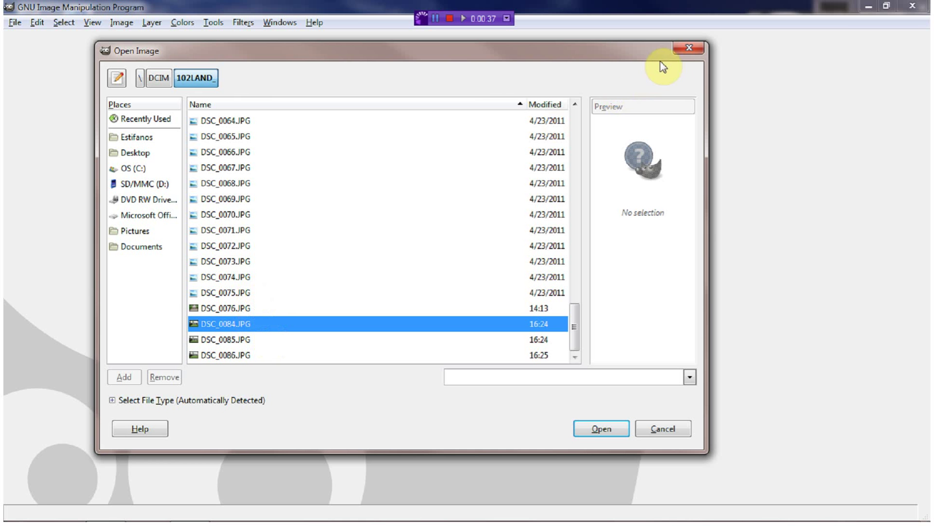
click(687, 47)
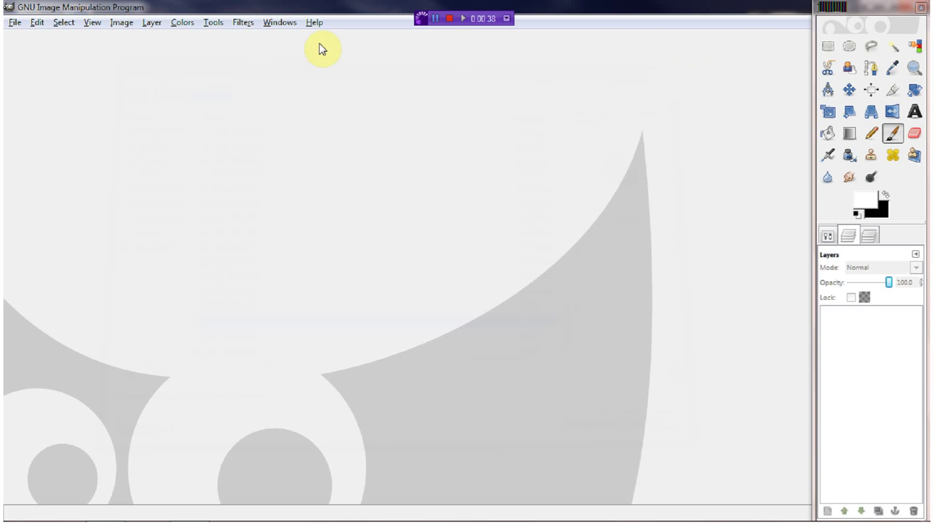
click(16, 22)
click(37, 81)
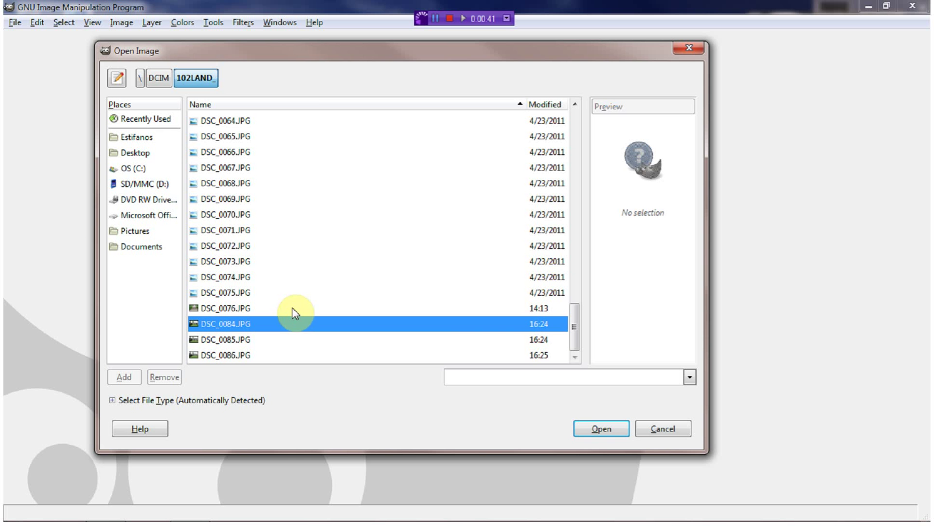
shift+click(255, 357)
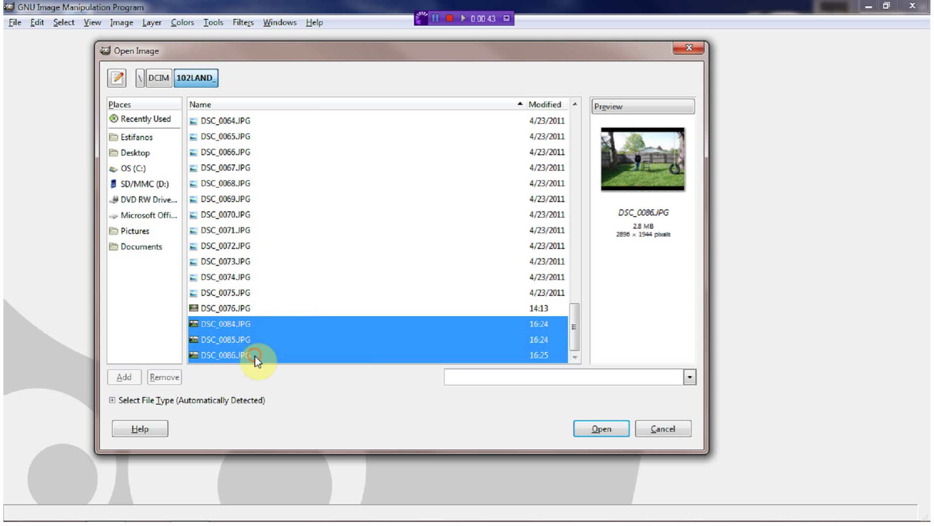
click(580, 427)
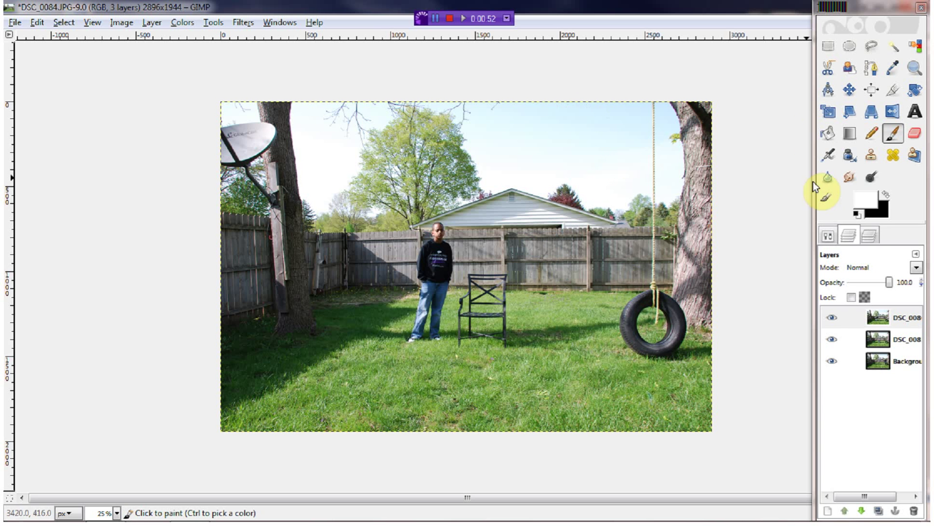
Add a black, fully transparent layer mask to the top DSC_0086 layer
right_click(904, 347)
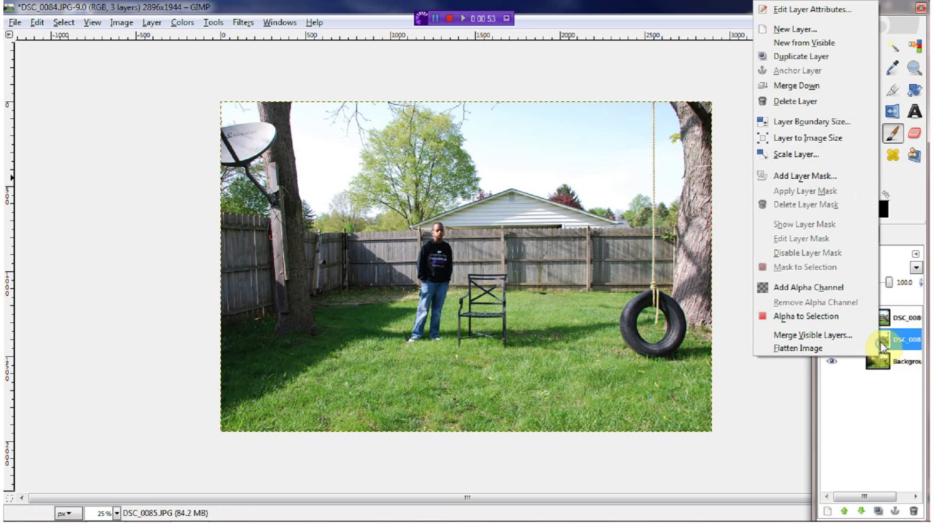
click(849, 417)
right_click(884, 317)
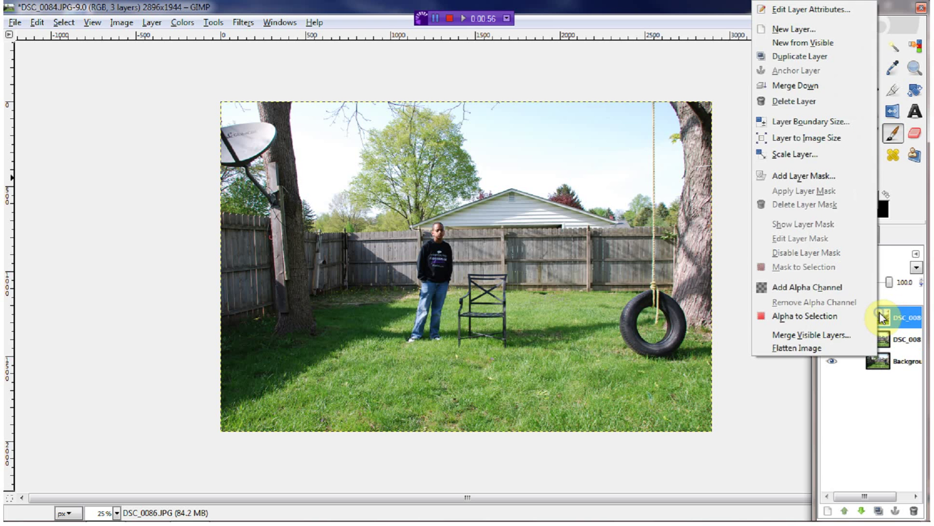
click(822, 176)
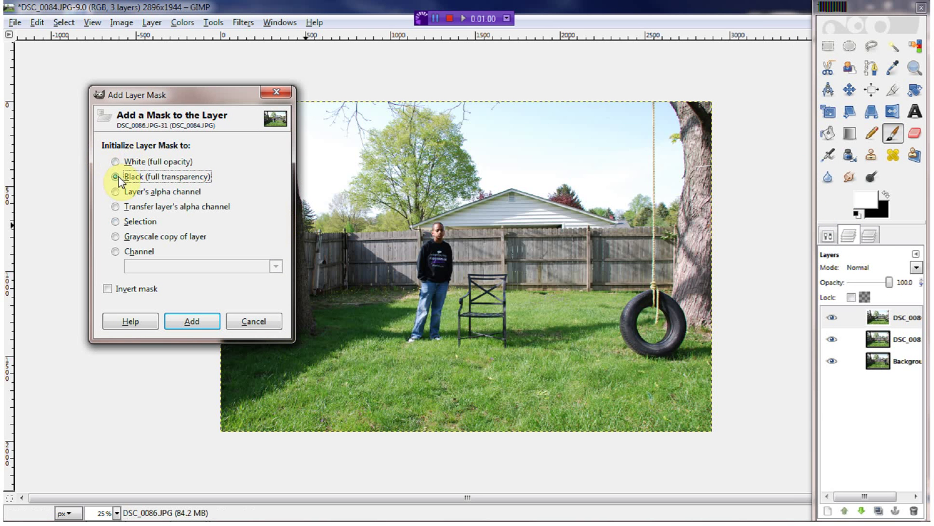
click(184, 319)
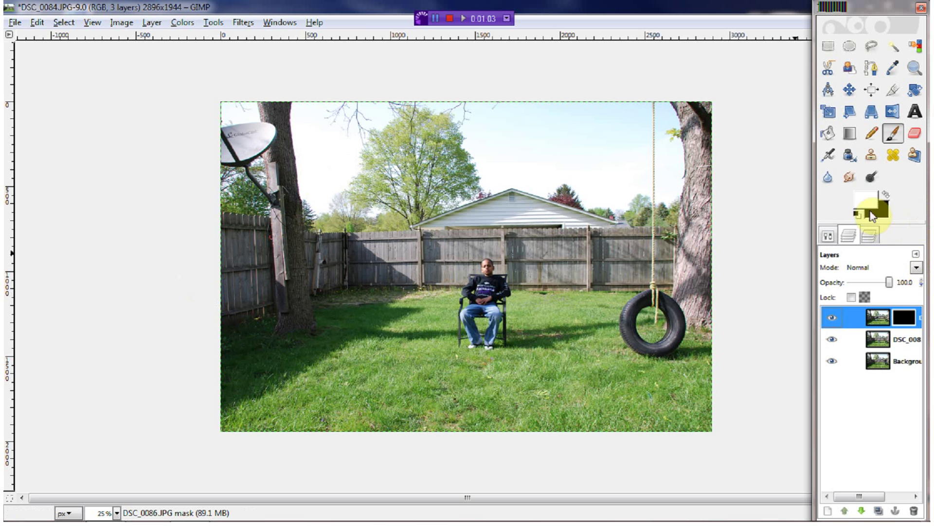
Paint white on the mask to reveal the standing boy by the fence
click(885, 195)
key(x)
click(436, 250)
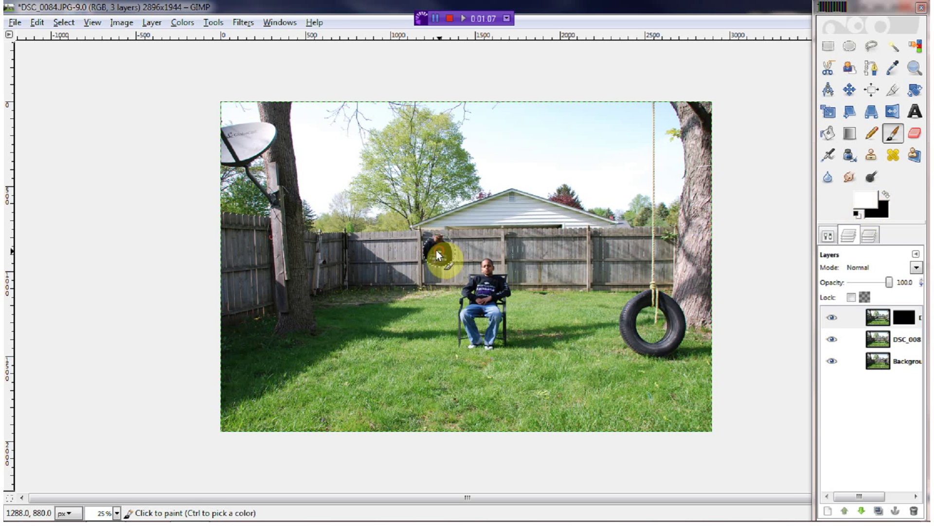
mouse_move(436, 250)
mouse_down()
mouse_move(422, 231)
mouse_move(435, 224)
mouse_move(446, 336)
mouse_move(440, 341)
mouse_move(416, 281)
mouse_move(412, 250)
mouse_move(426, 326)
mouse_move(411, 343)
mouse_move(426, 283)
mouse_move(425, 338)
mouse_up()
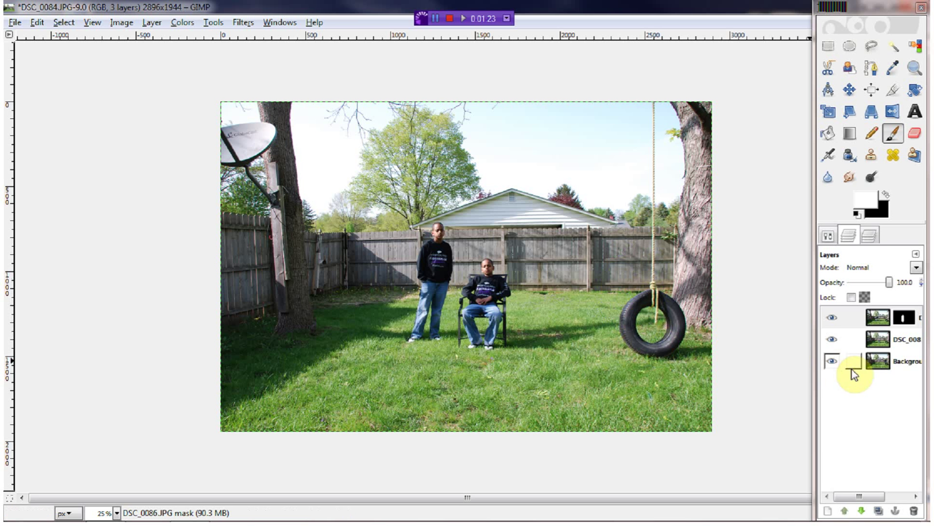
click(879, 364)
Add a black mask to the middle layer and paint in the seated boy in the chair
right_click(876, 340)
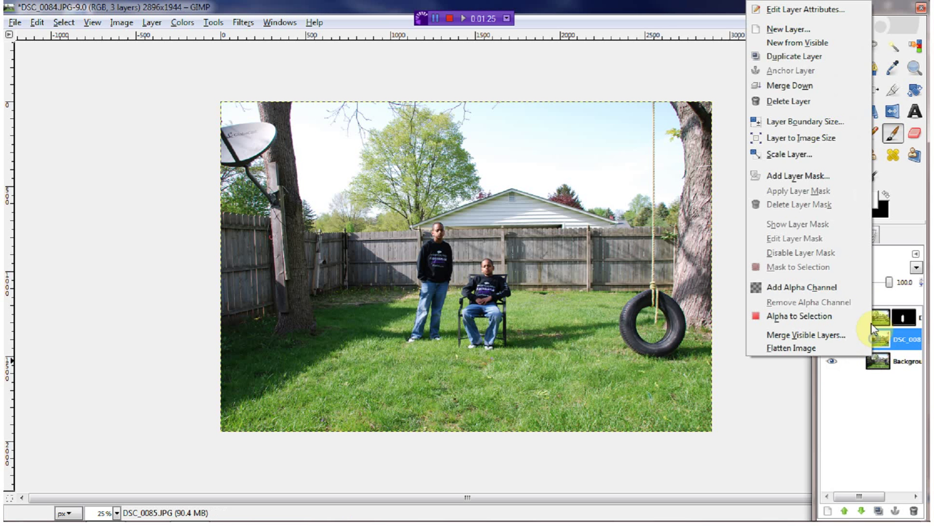
click(816, 178)
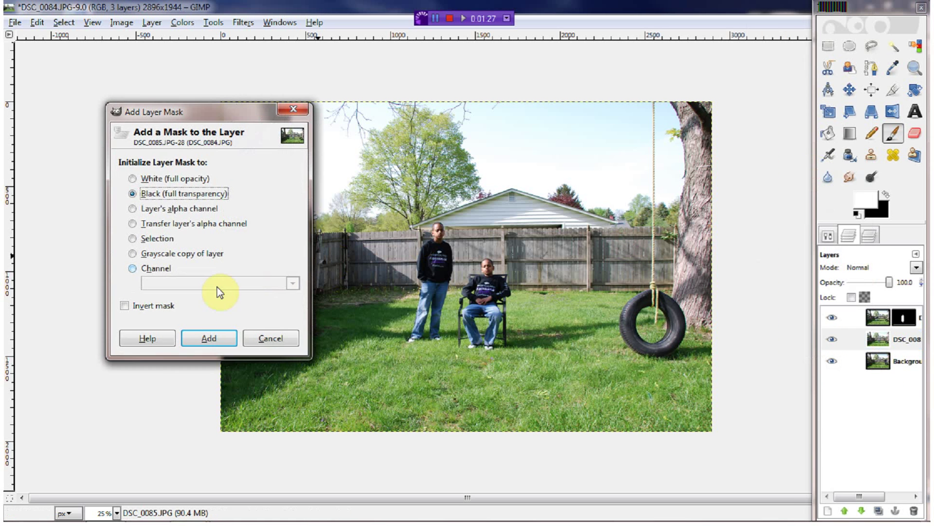
click(220, 336)
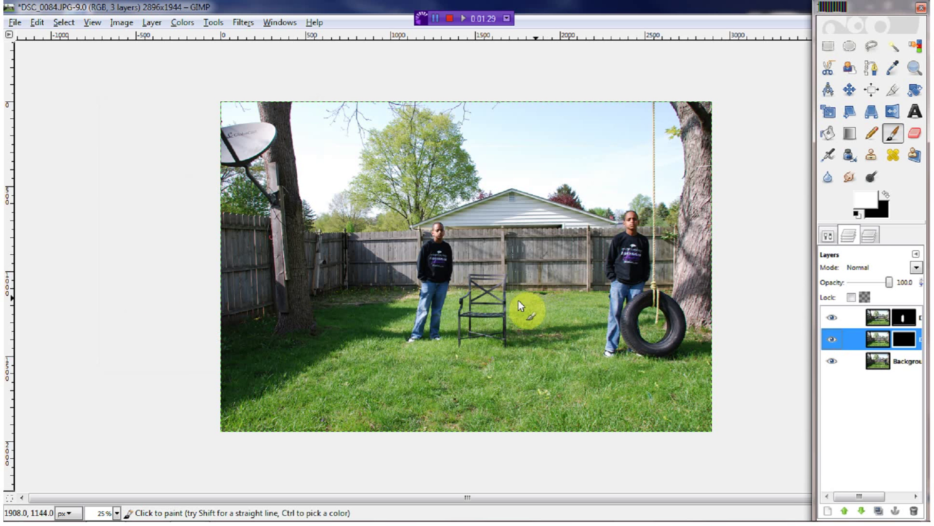
mouse_move(501, 261)
mouse_down()
mouse_move(486, 335)
mouse_move(499, 331)
mouse_move(499, 283)
mouse_move(477, 274)
mouse_move(456, 340)
mouse_up()
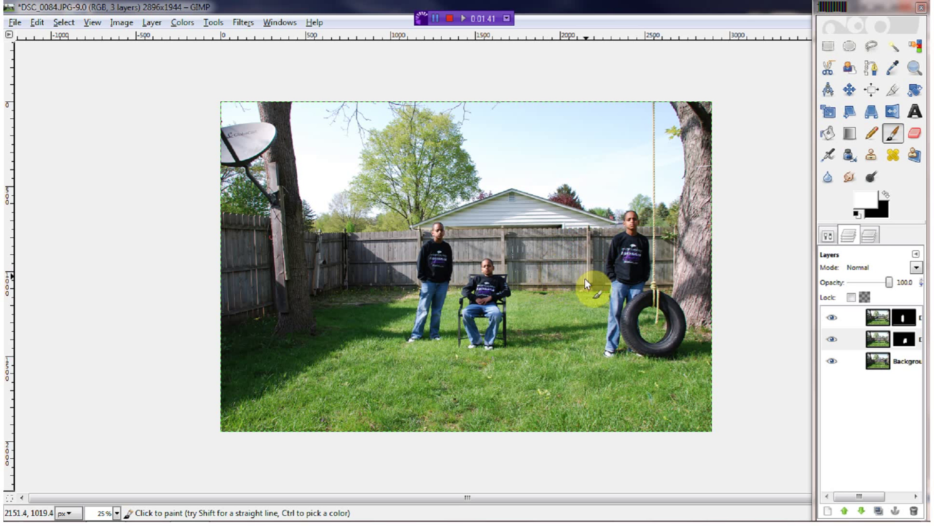
drag(520, 256, 403, 260)
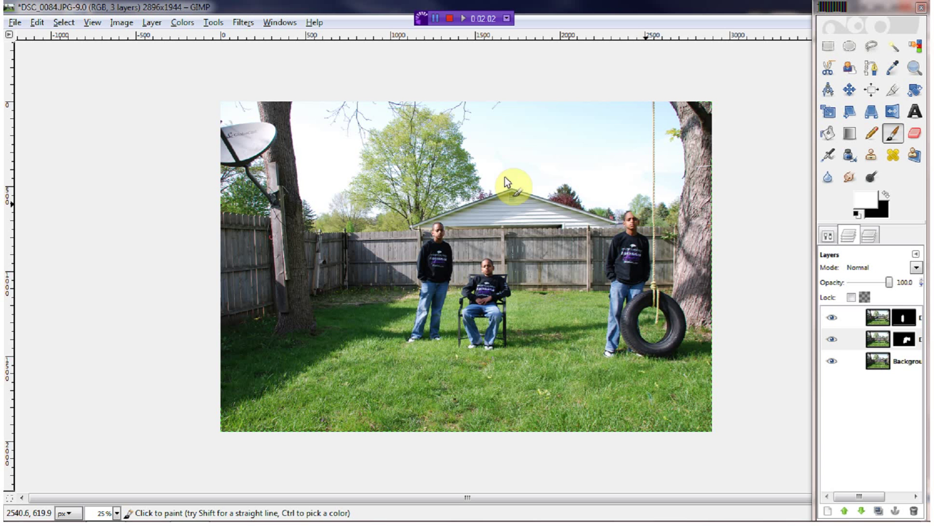
Undo the stray brush dab and paint the middle layer's mask white over the tree
click(517, 158)
click(37, 22)
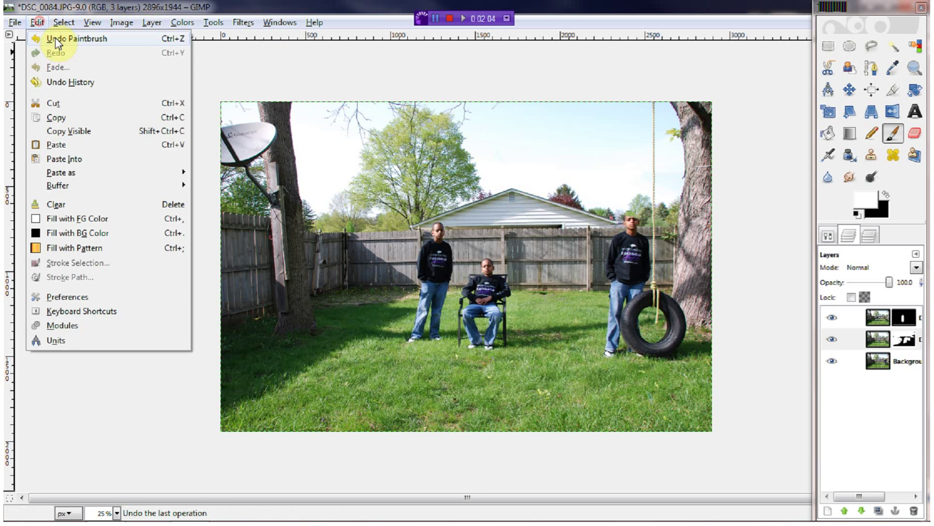
click(62, 39)
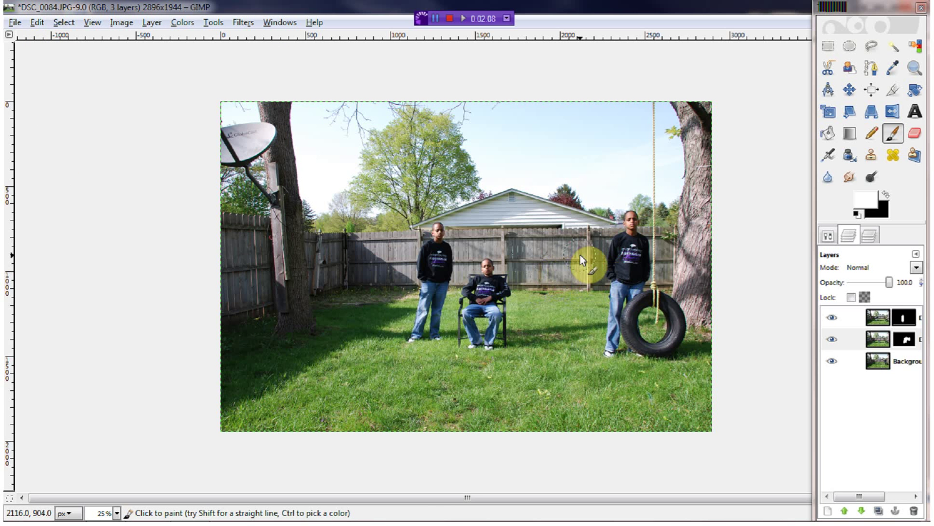
click(428, 129)
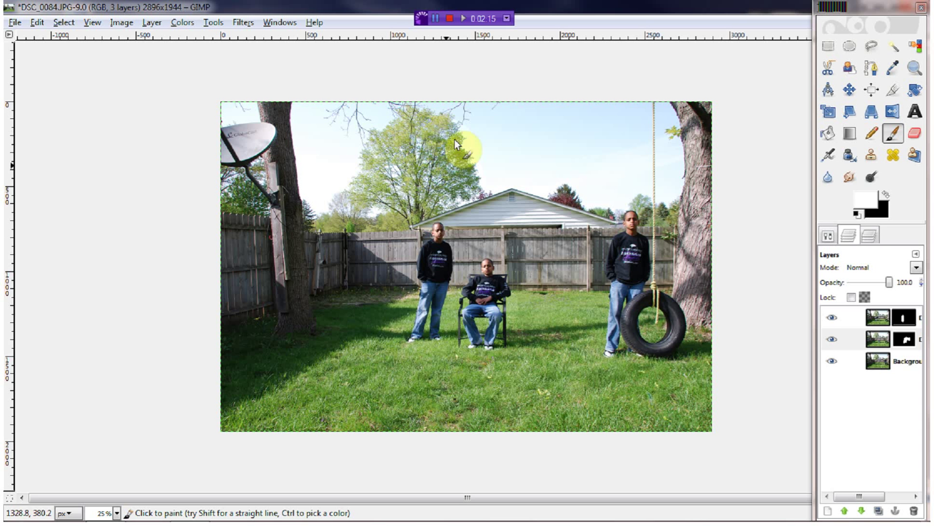
mouse_move(454, 139)
mouse_down()
mouse_move(456, 174)
mouse_move(435, 129)
mouse_move(402, 128)
mouse_move(388, 182)
mouse_up()
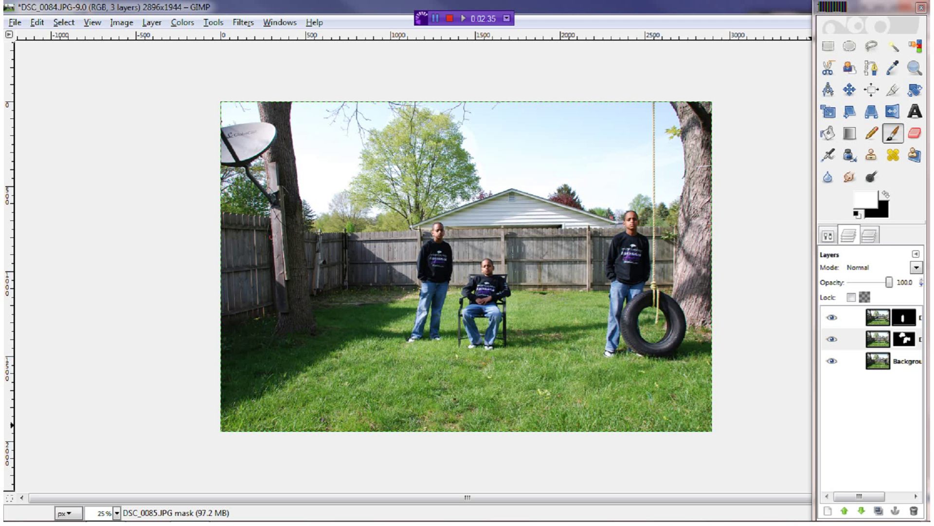
Toggle layer visibility to check each masked layer against the Background photo
shift+click(829, 339)
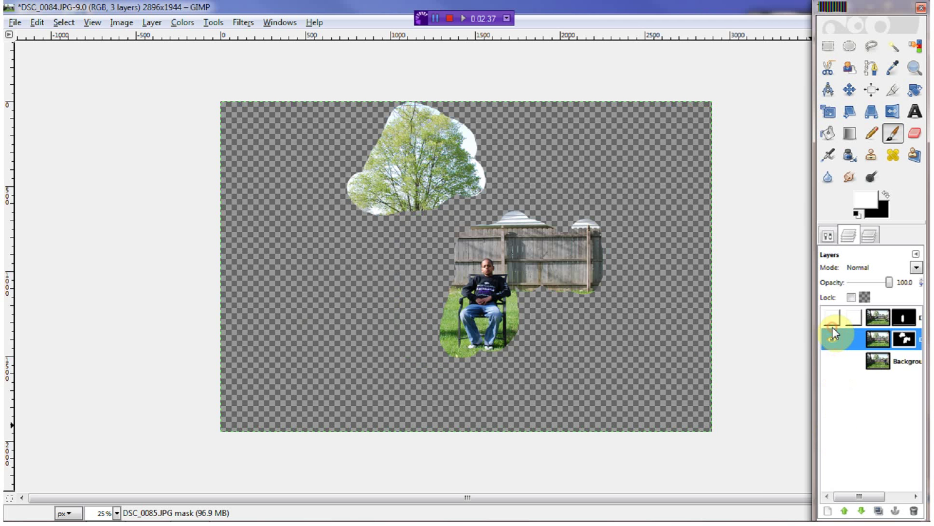
click(832, 361)
click(831, 361)
click(832, 361)
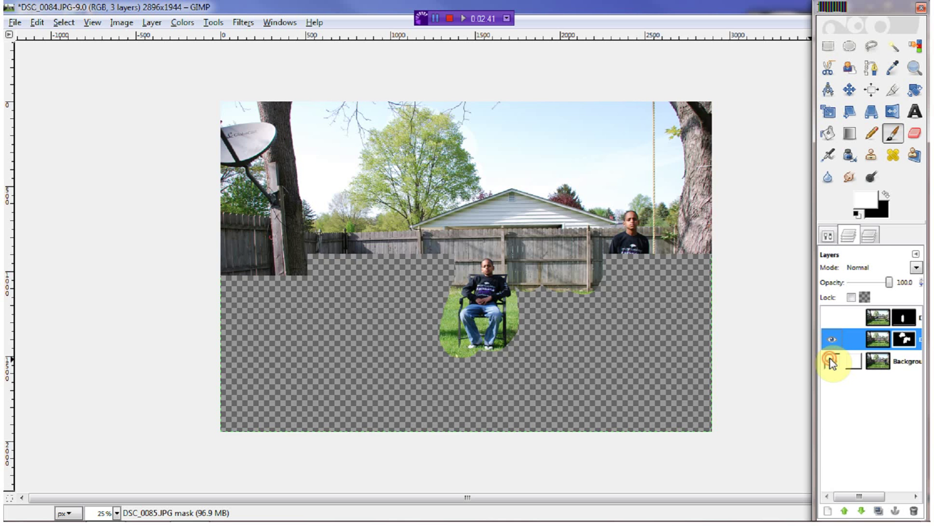
click(832, 361)
click(832, 318)
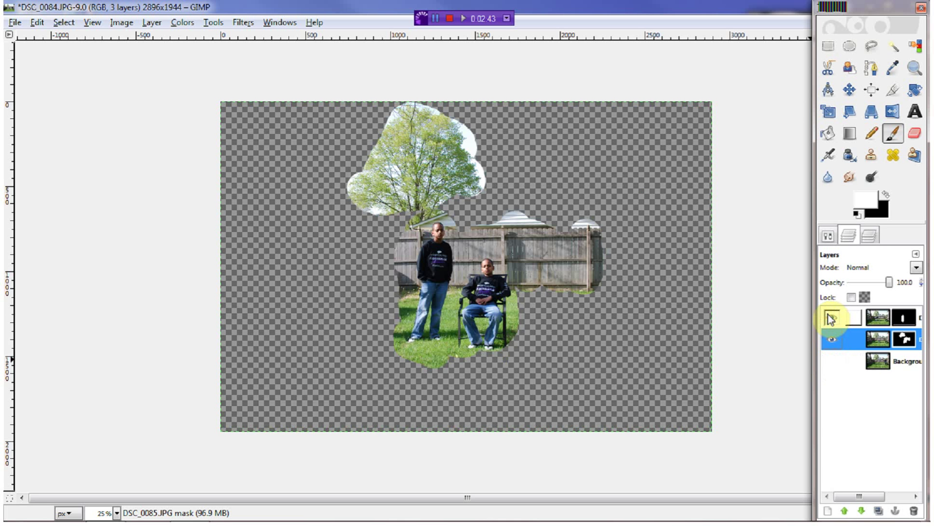
click(837, 364)
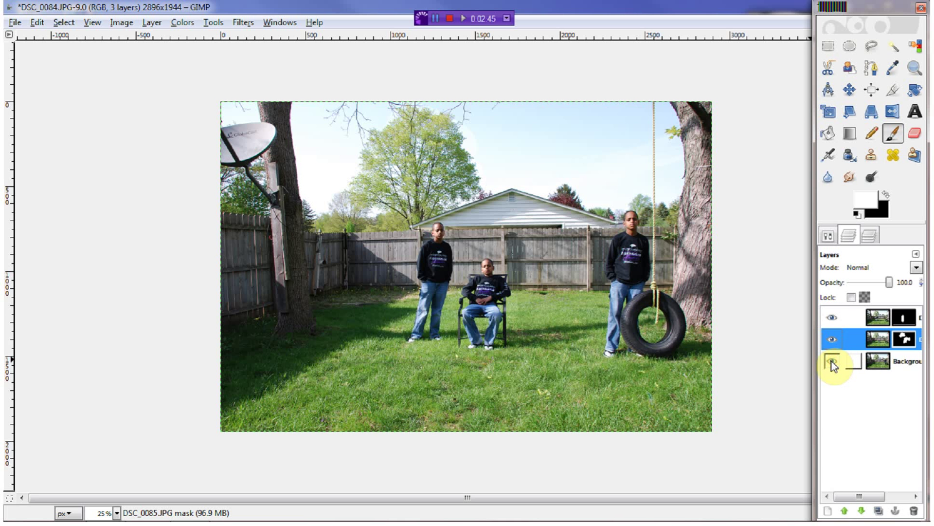
click(827, 342)
Compare the composite with and without the seated boy, leaving all three layers visible
click(826, 343)
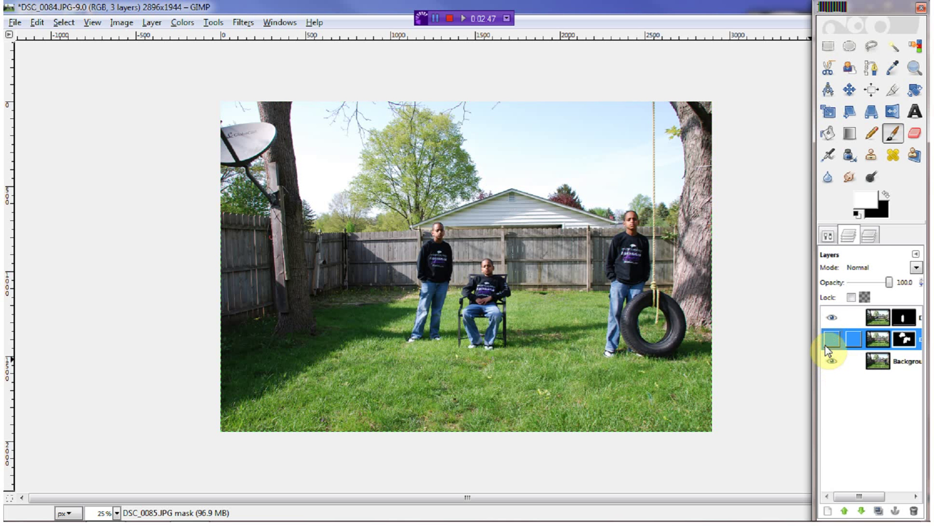
click(827, 342)
click(826, 343)
click(826, 343)
click(827, 343)
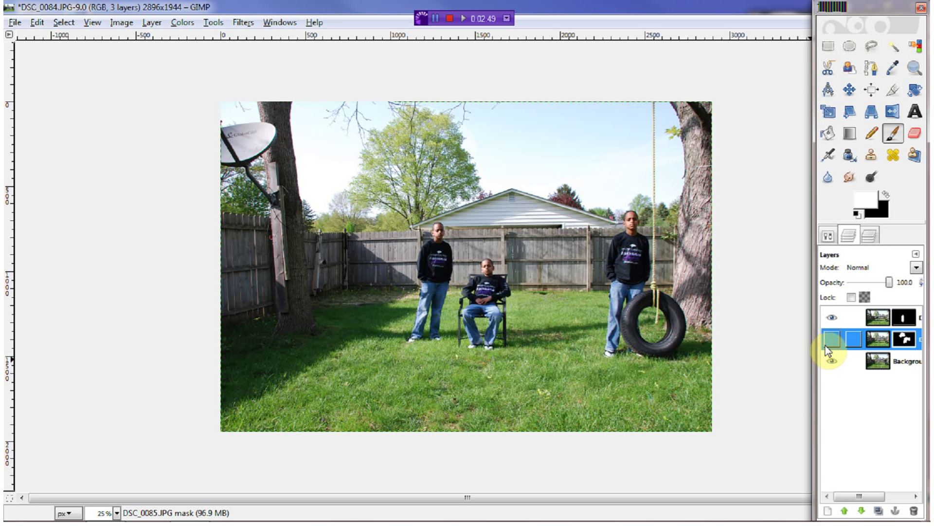
click(825, 346)
click(825, 345)
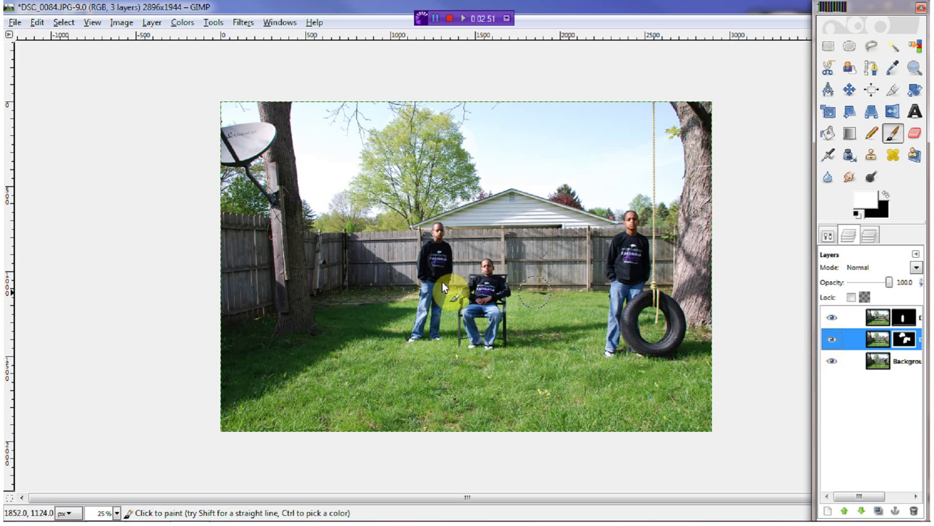
mouse_move(443, 520)
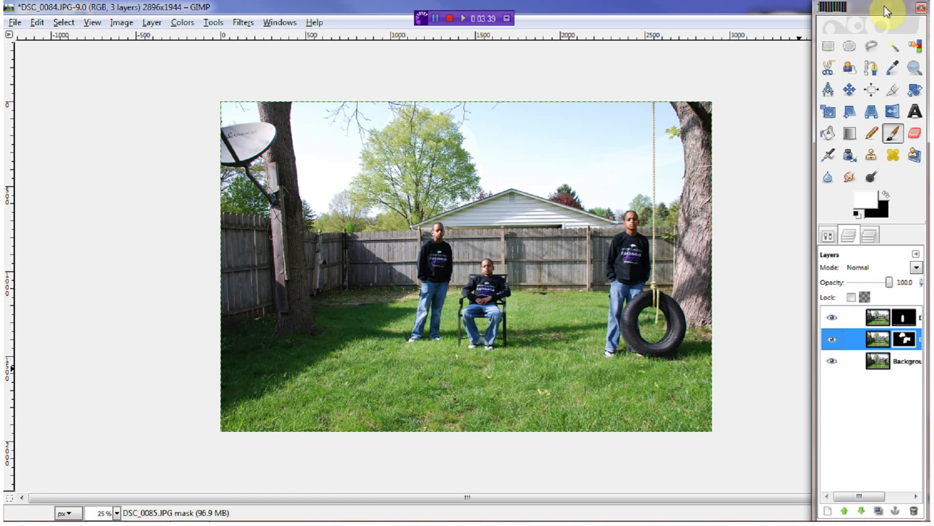
Shift the side panel window slightly and select the Text tool
drag(886, 11, 874, 26)
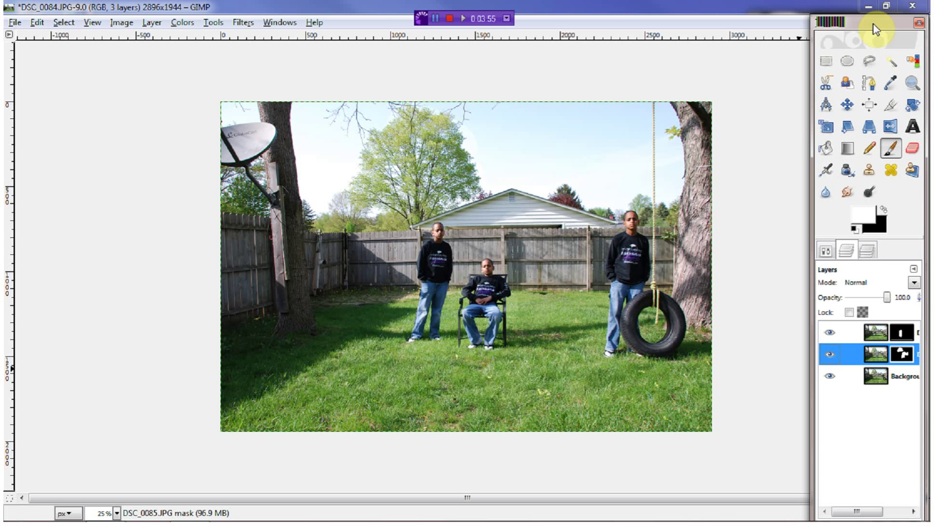
click(912, 126)
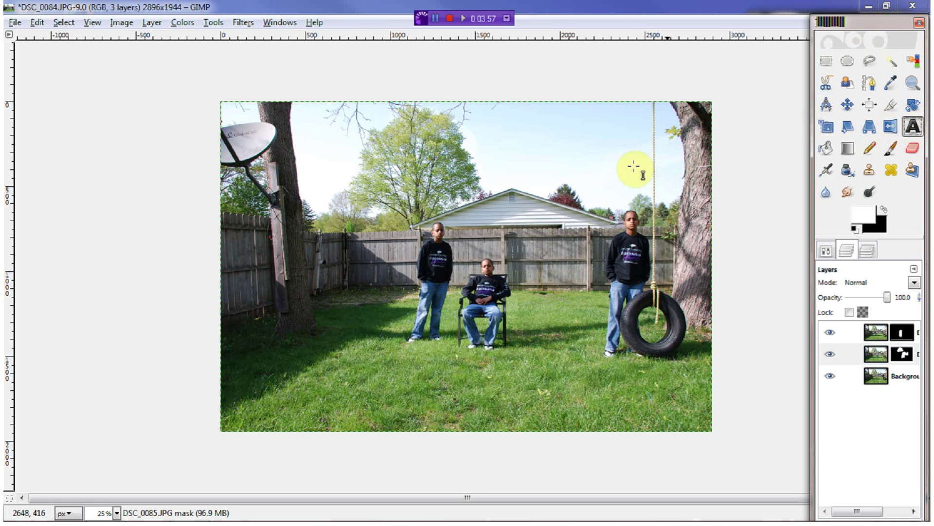
Draw a text box across the sky and enter the title 'The photoextremist'
drag(351, 109, 653, 188)
click(808, 166)
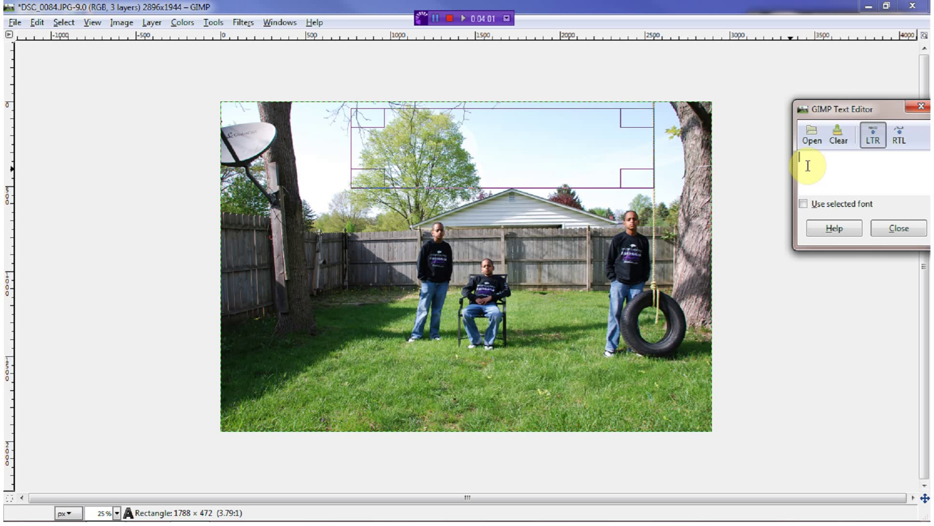
text(The p)
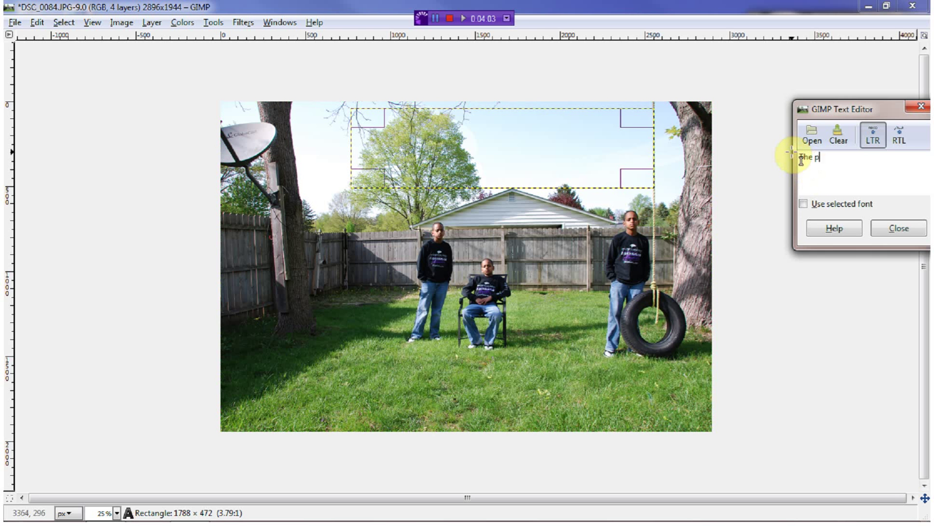
text(hotoex)
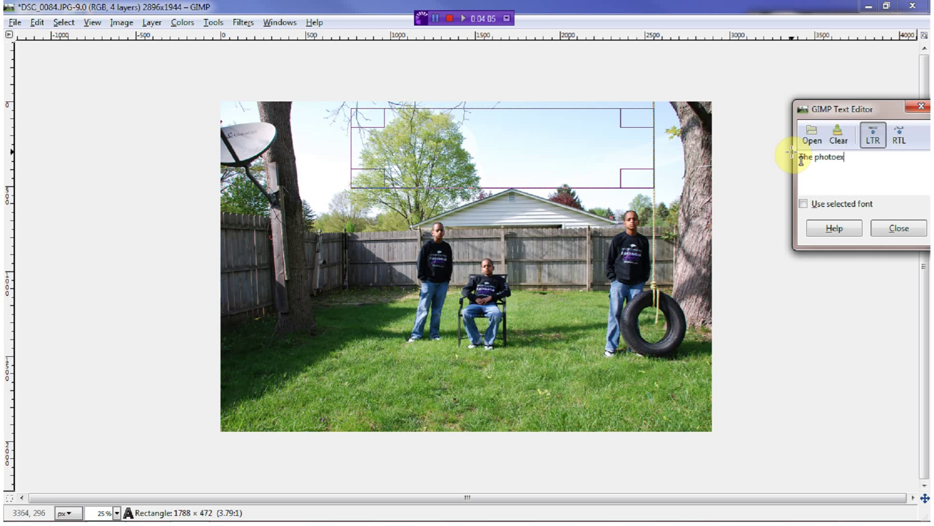
text(tremist)
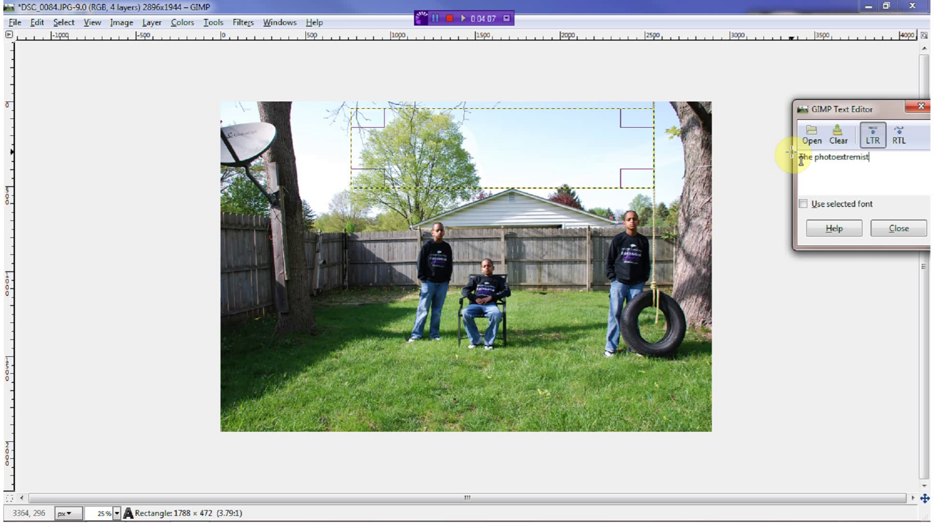
click(892, 229)
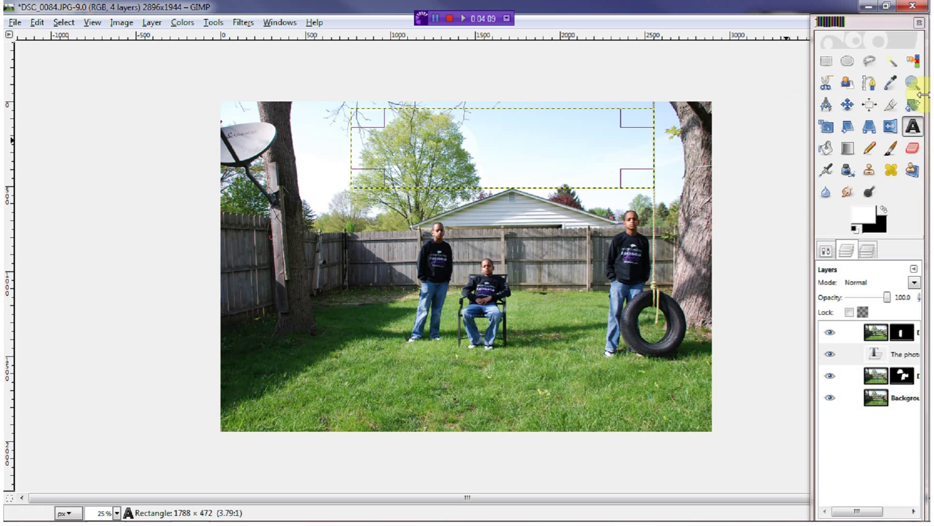
double_click(911, 129)
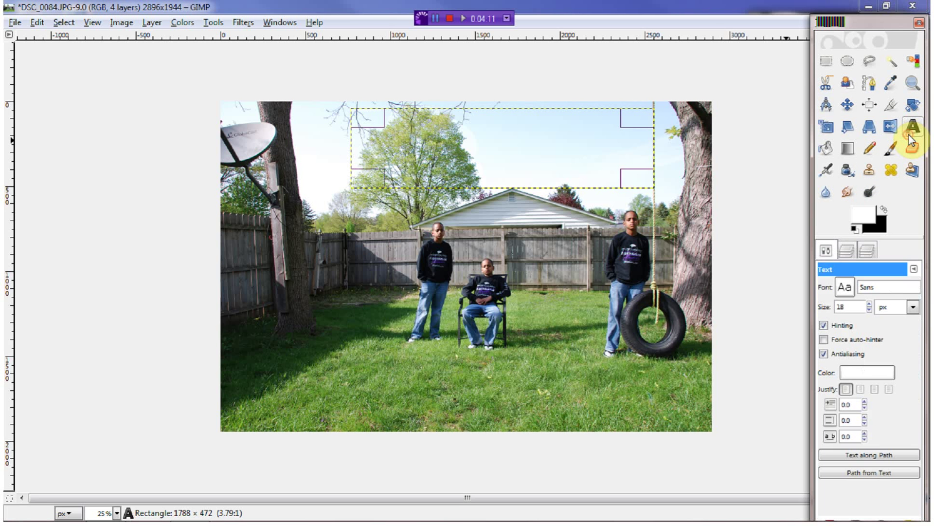
Set the title text size to 192 px and its colour to black 000000
click(872, 305)
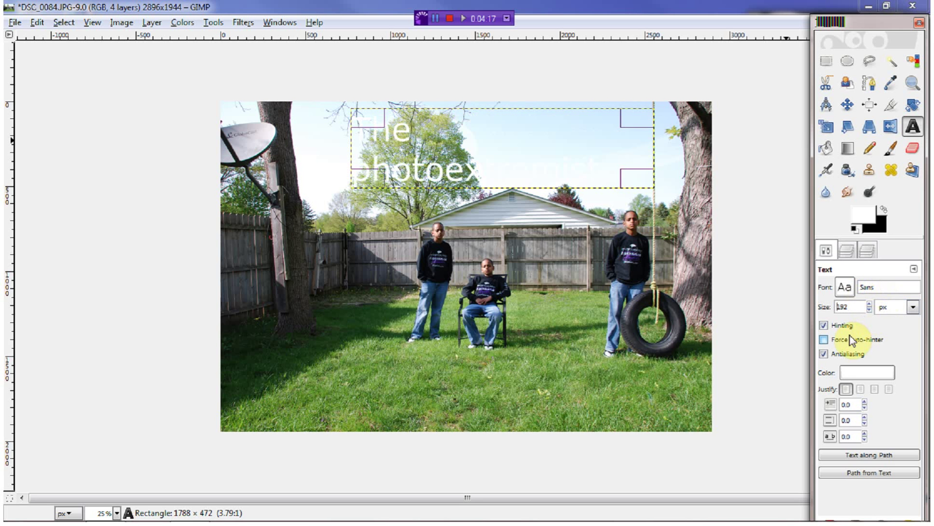
click(855, 227)
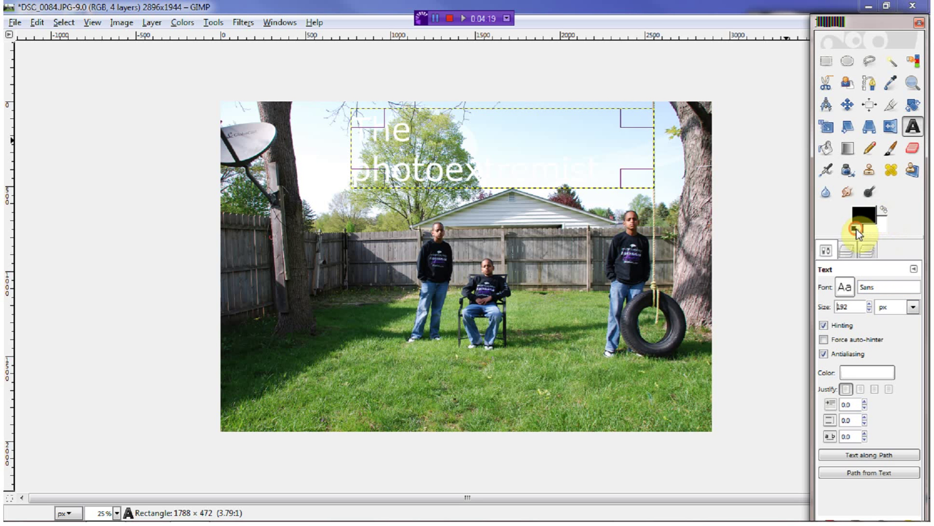
click(858, 216)
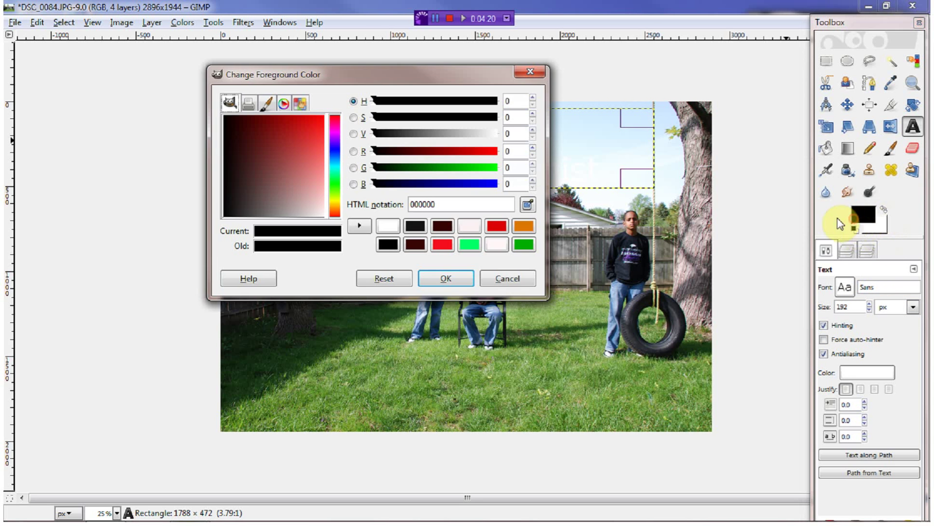
click(457, 277)
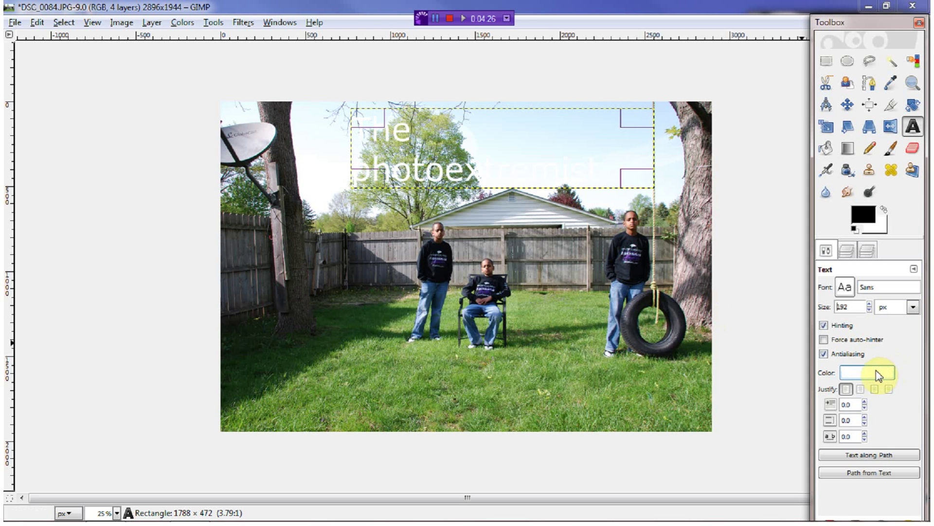
click(876, 374)
click(202, 178)
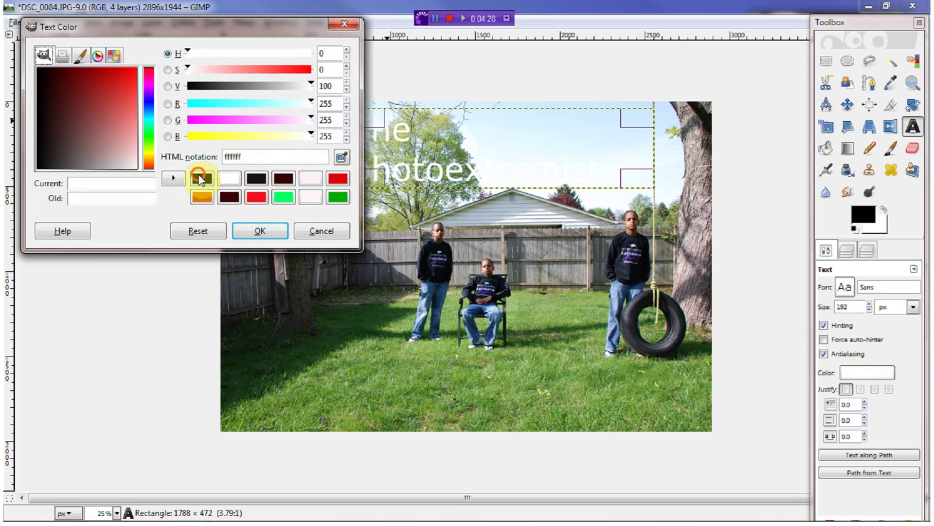
click(265, 230)
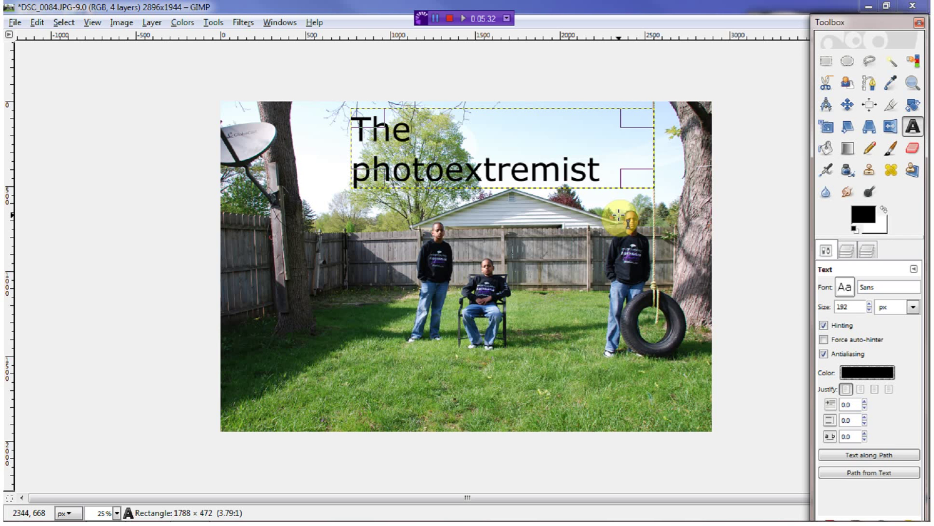
Switch from GIMP to Windows Photo Viewer showing the portrait DSC_0019
mouse_move(146, 511)
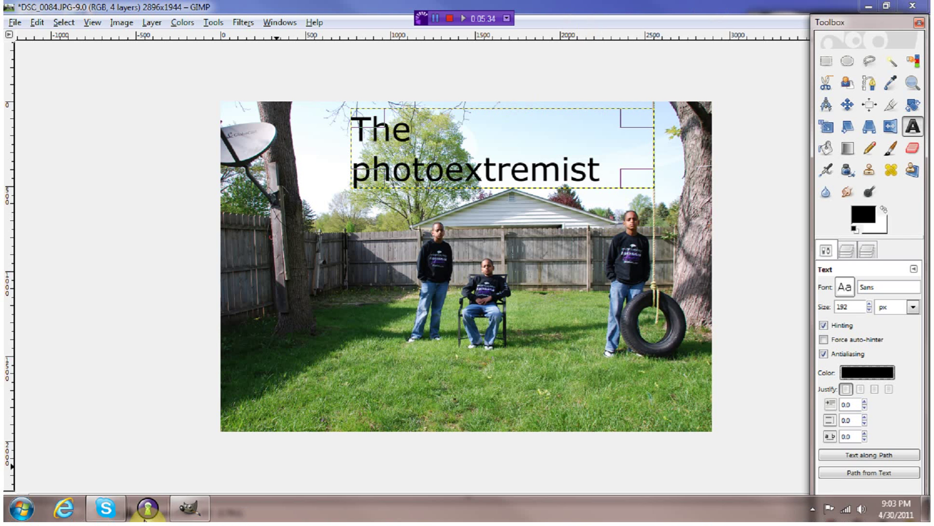
click(21, 508)
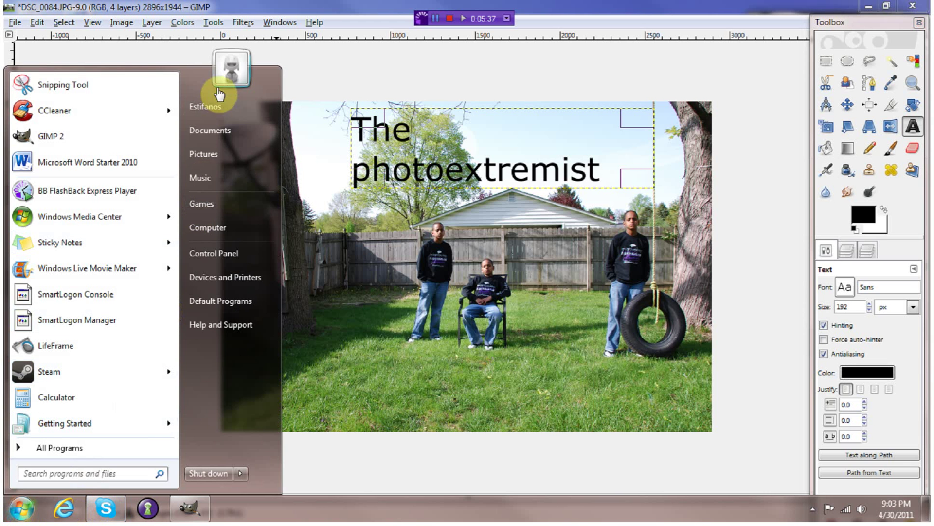
click(203, 151)
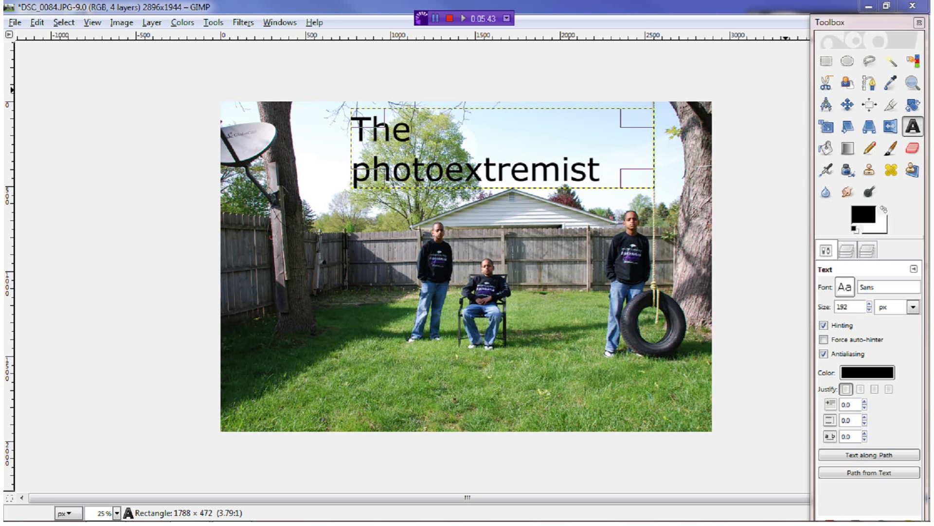
key(alt+Tab)
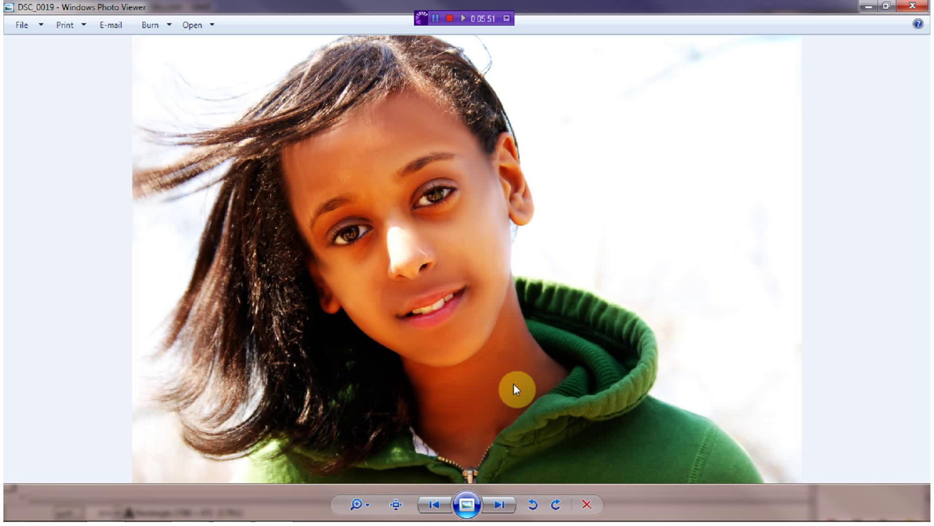
View portraits DSC_0022 and DSC_0056, then close Photo Viewer to return to the DSC_0084 composite
click(496, 503)
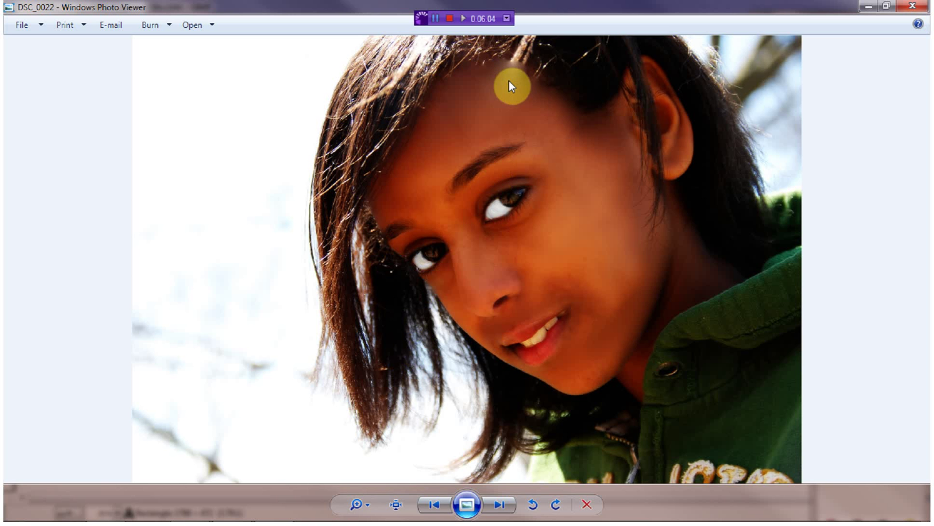
click(499, 504)
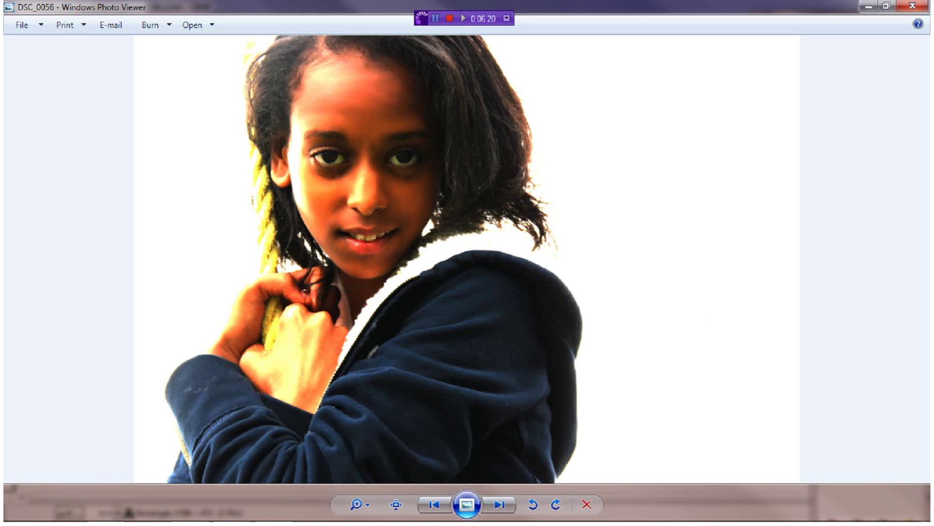
click(912, 6)
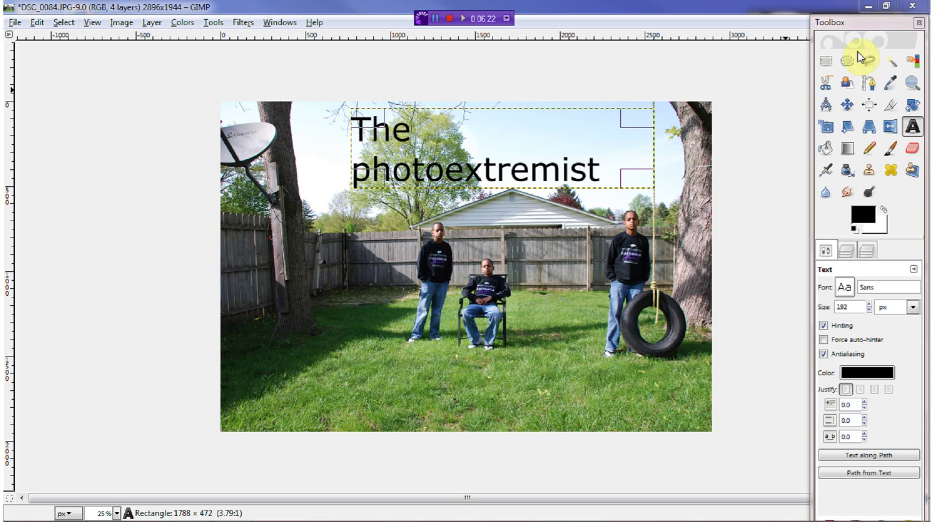